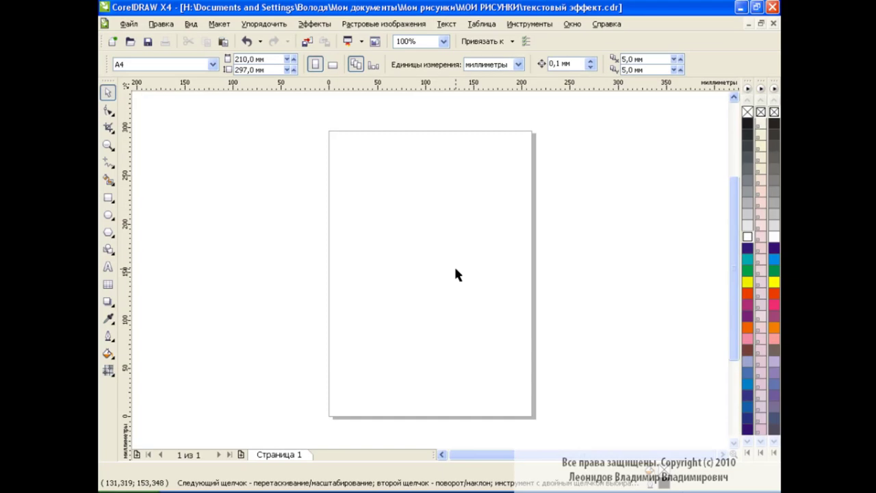
Type COREL DRAW on the page and enlarge it across the middle
{"action": "left_click", "coordinate": [108, 267]}
{"action": "left_click", "coordinate": [366, 250]}
{"action": "type", "text": "ещк"}
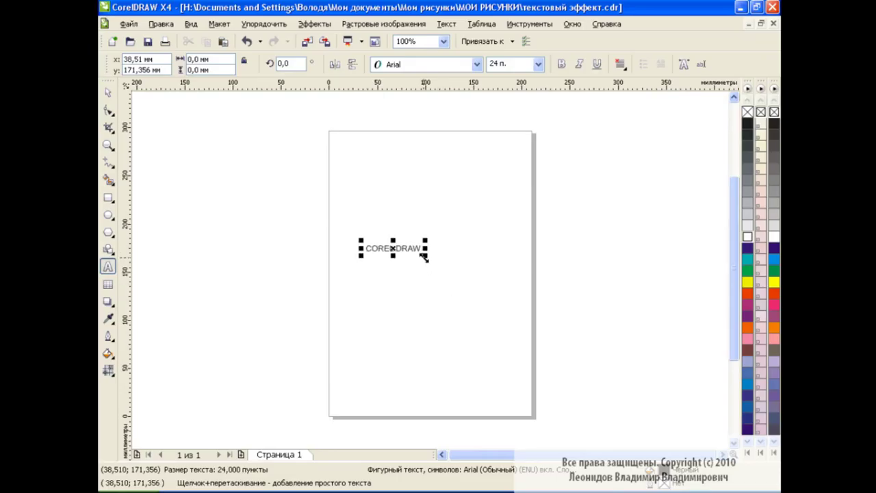
{"action": "left_click_drag", "start_coordinate": [425, 261], "coordinate": [687, 309]}
{"action": "left_click_drag", "start_coordinate": [580, 265], "coordinate": [498, 219]}
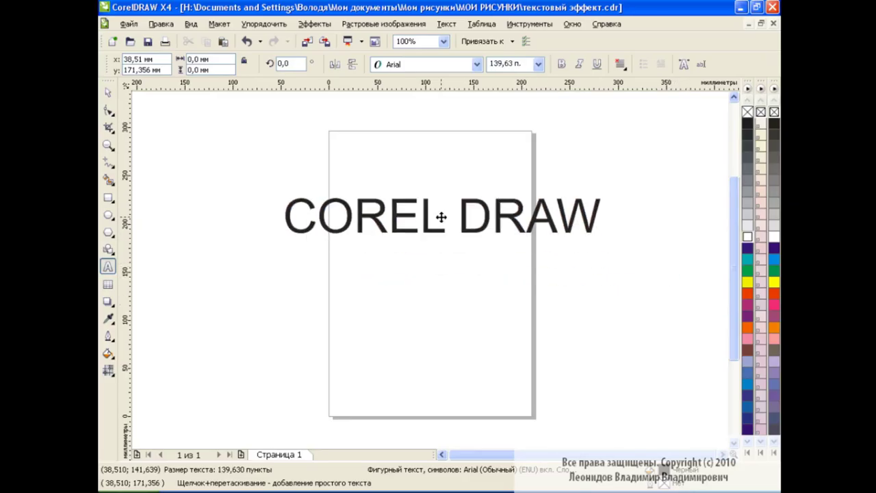
Make the COREL DRAW title bold and stretch it wider and taller
{"action": "left_click_drag", "start_coordinate": [603, 217], "coordinate": [260, 195]}
{"action": "left_click", "coordinate": [563, 65]}
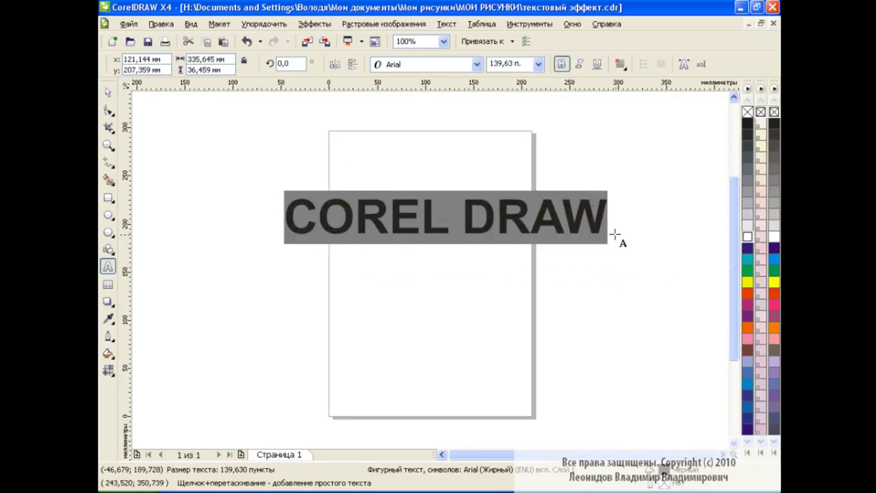
{"action": "left_click_drag", "start_coordinate": [613, 217], "coordinate": [630, 217]}
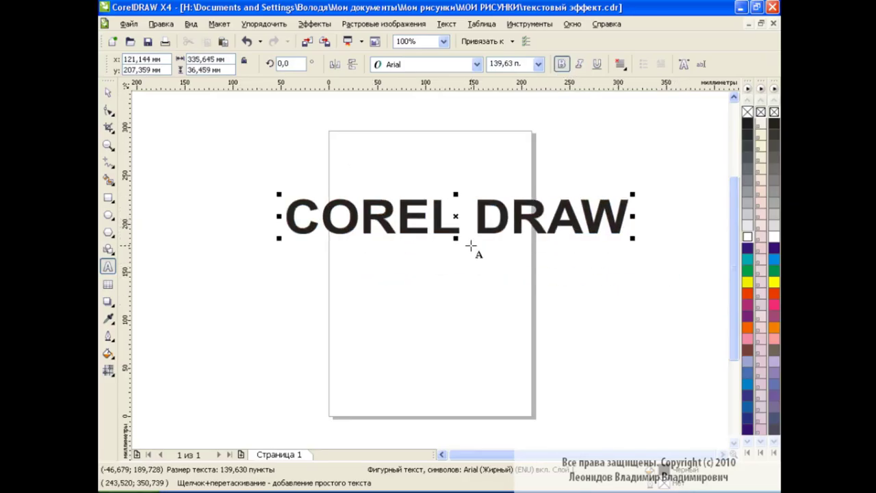
{"action": "left_click_drag", "start_coordinate": [456, 237], "coordinate": [455, 250]}
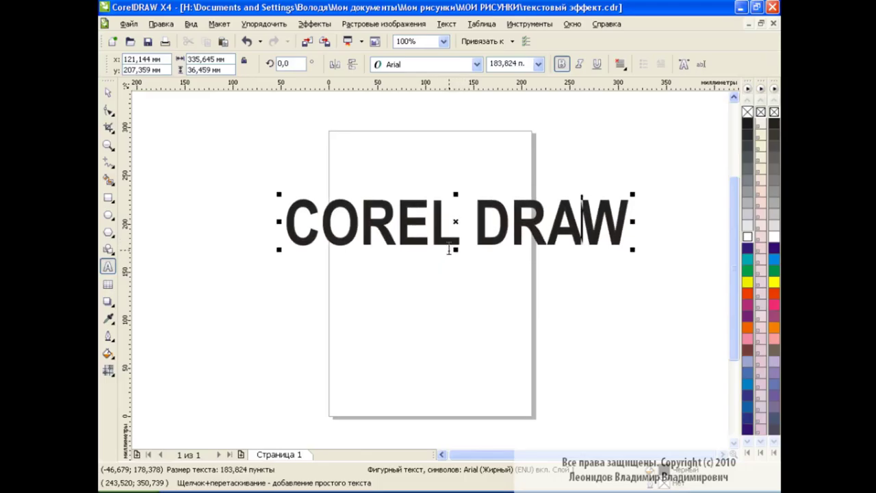
{"action": "left_click", "coordinate": [107, 301]}
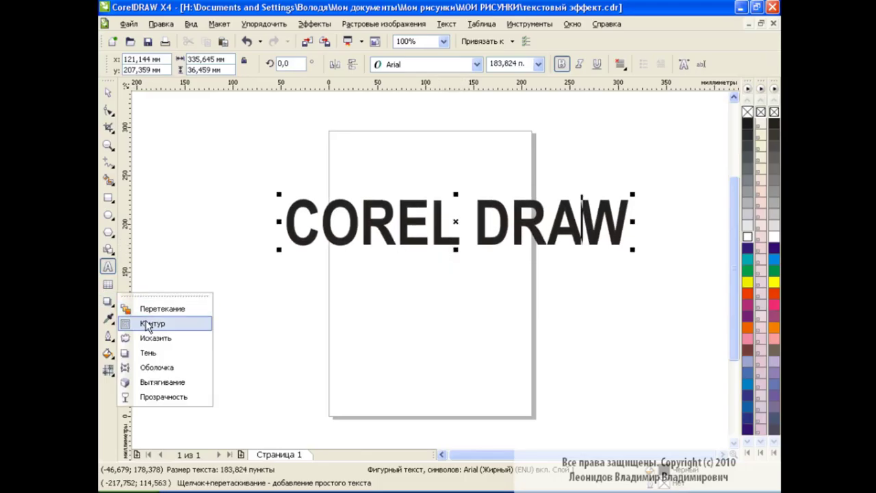
Add a 161-step inward contour to COREL DRAW, then stretch it taller and slightly wider
{"action": "left_click", "coordinate": [130, 320]}
{"action": "left_click_drag", "start_coordinate": [335, 223], "coordinate": [399, 252]}
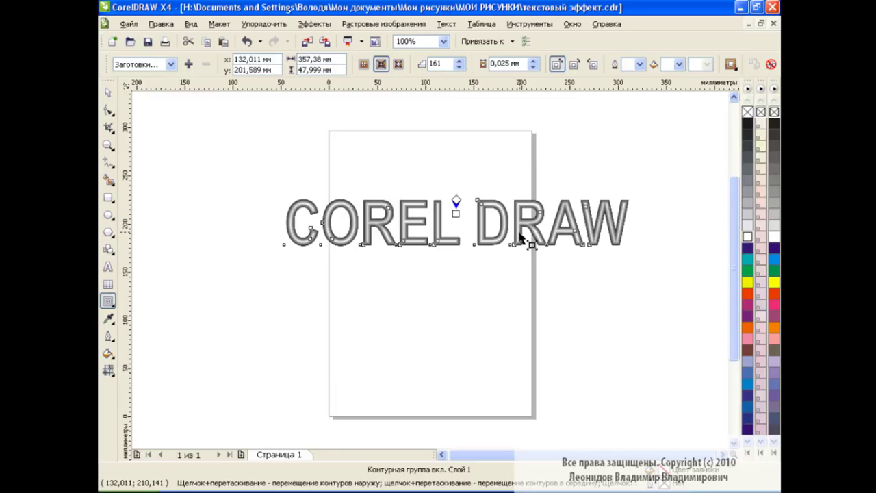
{"action": "left_click", "coordinate": [108, 91]}
{"action": "left_click_drag", "start_coordinate": [250, 161], "coordinate": [661, 281]}
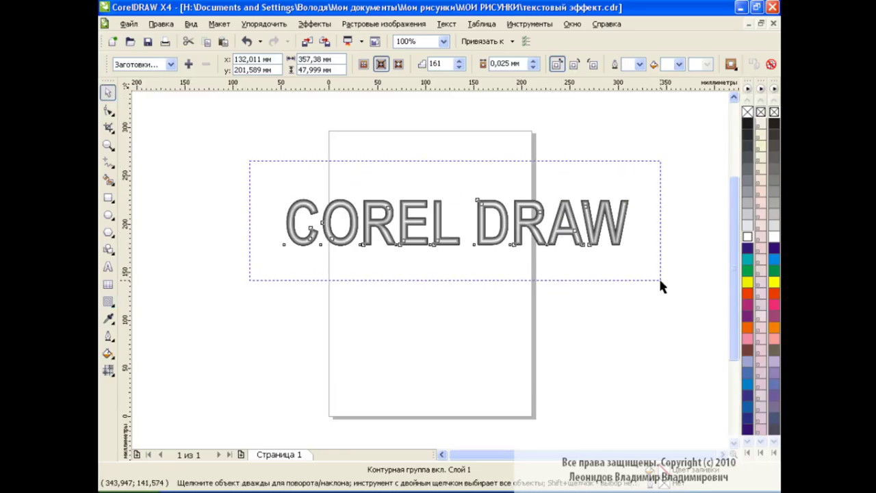
{"action": "left_click_drag", "start_coordinate": [457, 250], "coordinate": [458, 291]}
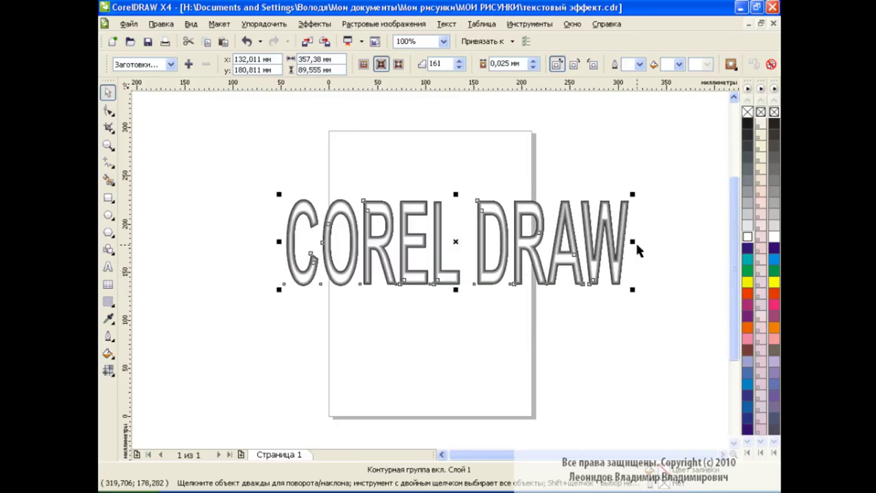
{"action": "left_click_drag", "start_coordinate": [638, 242], "coordinate": [645, 241]}
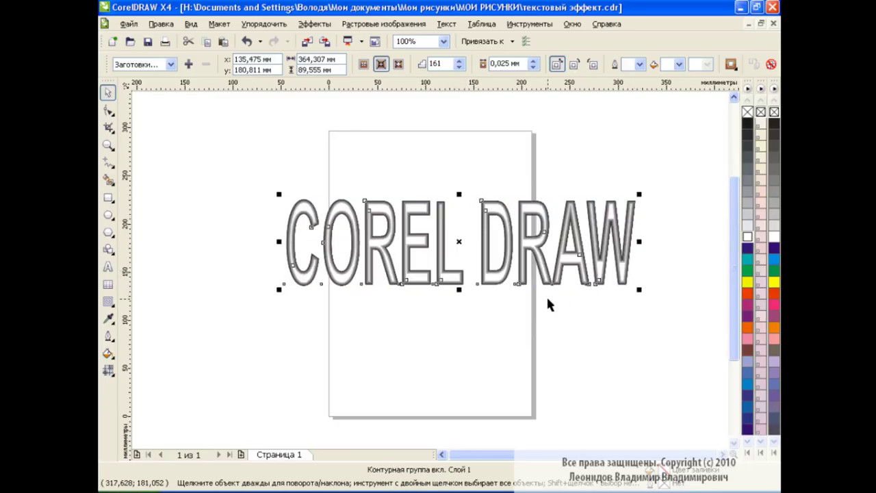
Draw a dark purple rectangle around the title and send it behind the text
{"action": "left_click", "coordinate": [108, 197]}
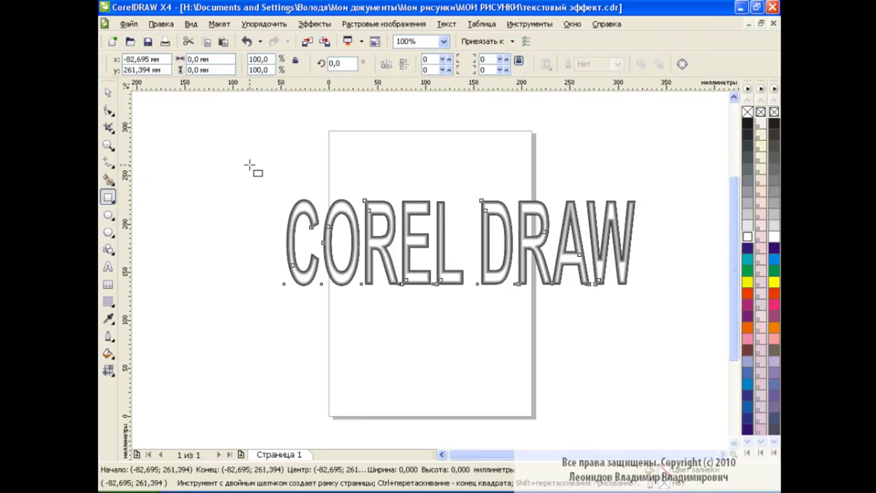
{"action": "mouse_move", "coordinate": [250, 164]}
{"action": "left_mouse_down"}
{"action": "mouse_move", "coordinate": [658, 315]}
{"action": "mouse_move", "coordinate": [668, 329]}
{"action": "left_mouse_up"}
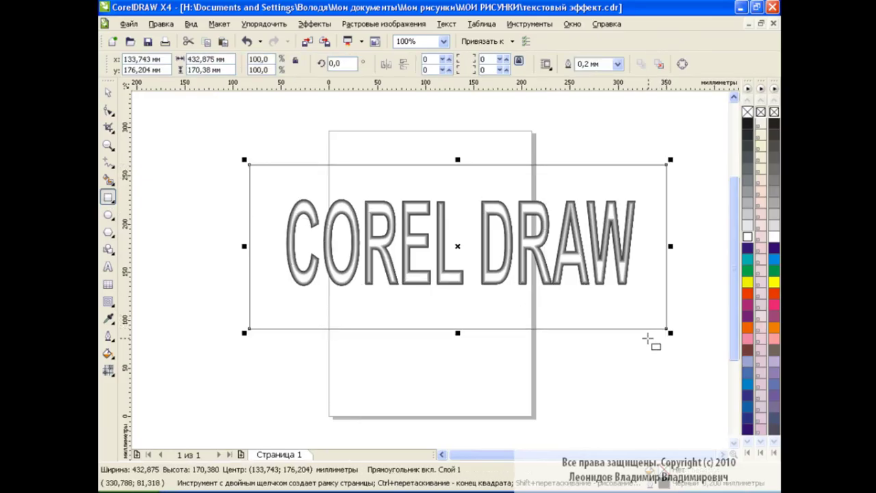
{"action": "left_click", "coordinate": [751, 249]}
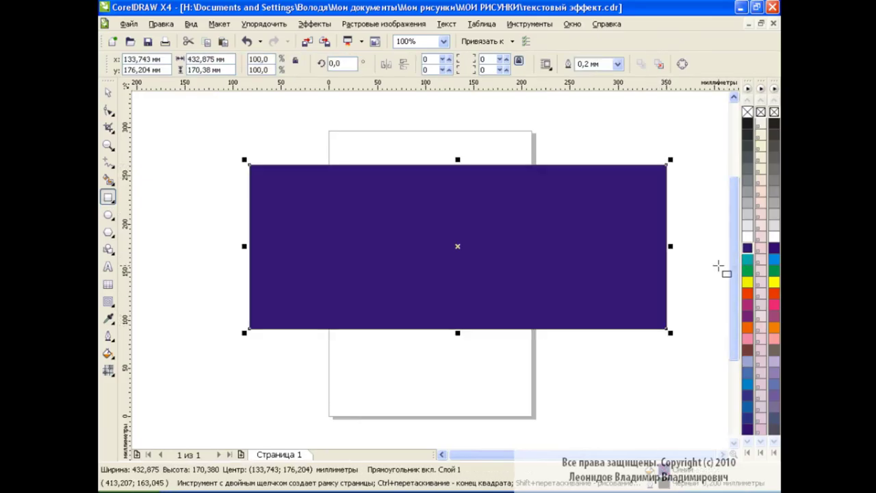
{"action": "key", "text": "shift+Page_Down"}
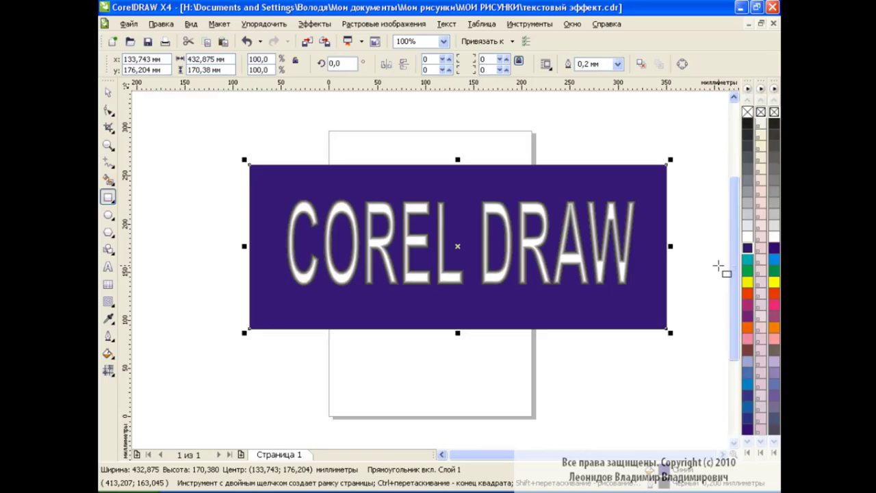
{"action": "left_click", "coordinate": [107, 91]}
{"action": "left_click", "coordinate": [478, 389]}
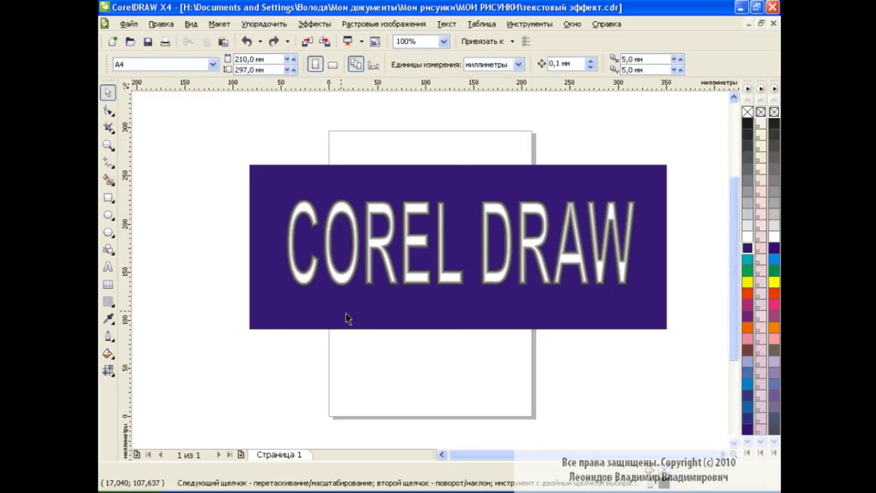
{"action": "left_click", "coordinate": [108, 233]}
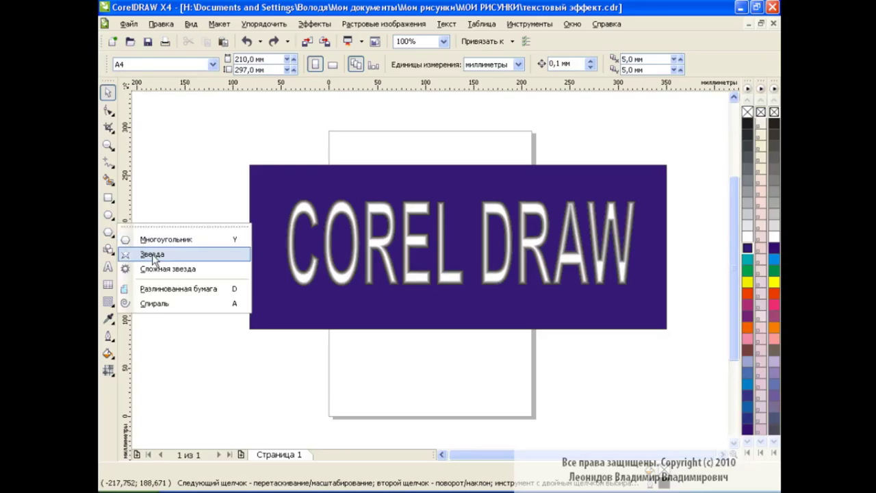
Draw a four-point star and sharpen its rays into a thin sparkle
{"action": "left_click", "coordinate": [152, 254]}
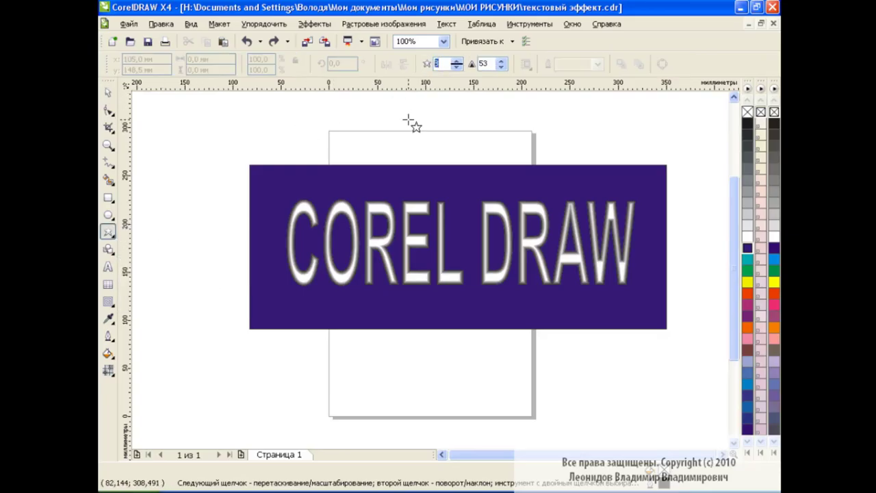
{"action": "left_click_drag", "start_coordinate": [371, 115], "coordinate": [601, 293]}
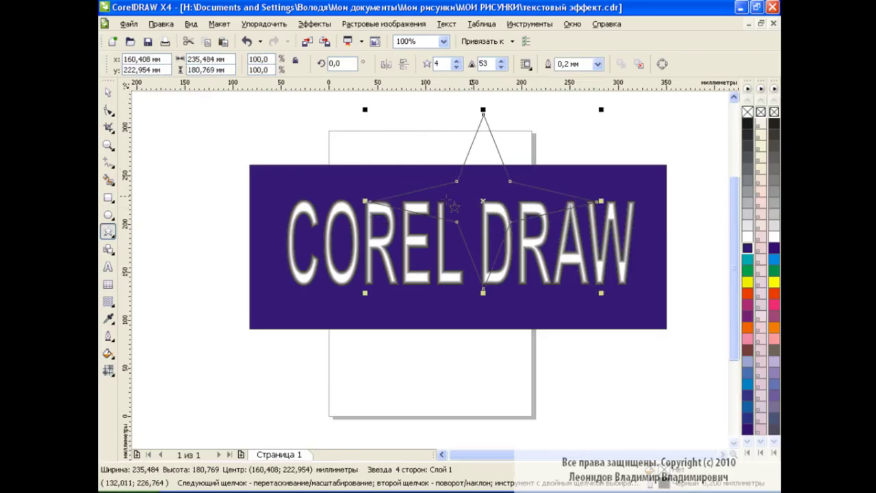
{"action": "left_click", "coordinate": [108, 109]}
{"action": "mouse_move", "coordinate": [512, 189]}
{"action": "left_mouse_down"}
{"action": "mouse_move", "coordinate": [487, 200]}
{"action": "mouse_move", "coordinate": [450, 336]}
{"action": "left_mouse_up"}
Move the star sparkle down below the purple banner and reselect it
{"action": "left_click", "coordinate": [108, 92]}
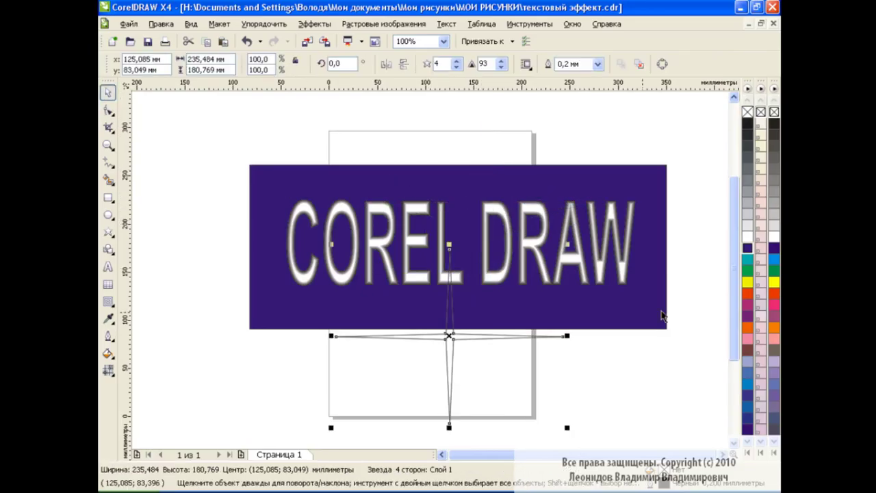
{"action": "scroll", "coordinate": [734, 249], "scroll_direction": "down", "scroll_amount": 2}
{"action": "scroll", "coordinate": [734, 250], "scroll_direction": "down", "scroll_amount": 3}
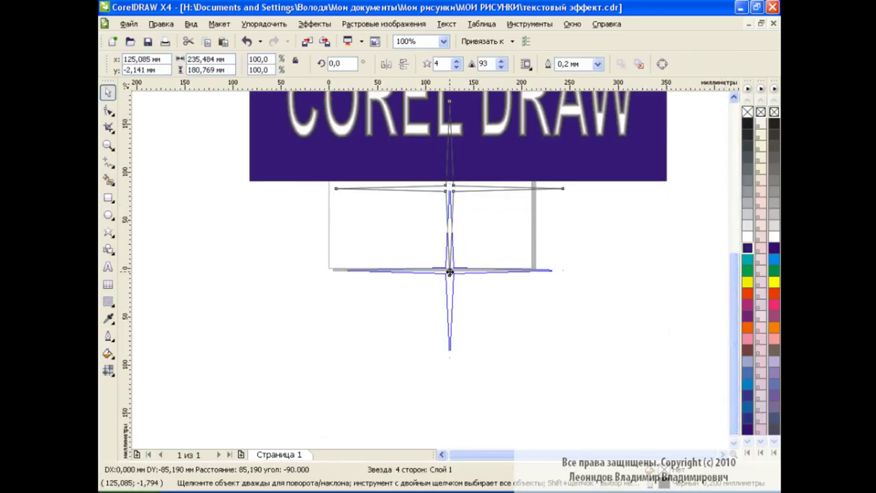
{"action": "mouse_move", "coordinate": [449, 190]}
{"action": "left_mouse_down"}
{"action": "mouse_move", "coordinate": [441, 276]}
{"action": "mouse_move", "coordinate": [452, 285]}
{"action": "left_mouse_up"}
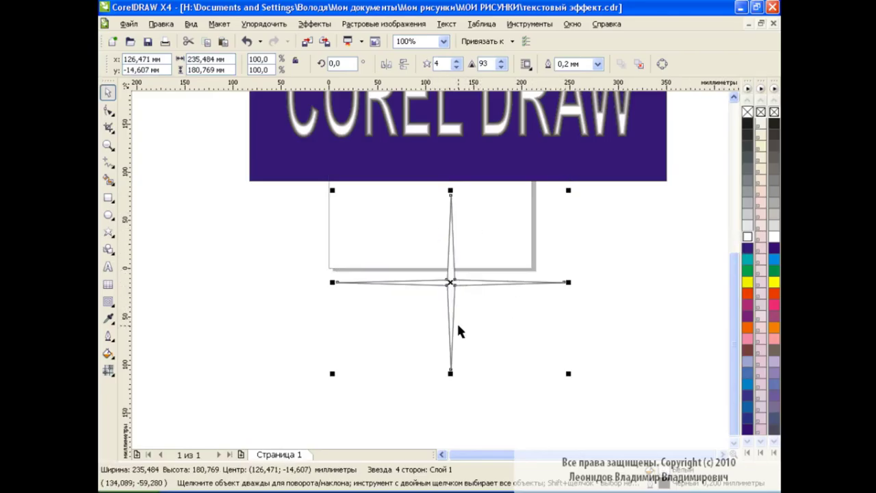
{"action": "left_click", "coordinate": [653, 260]}
{"action": "left_click", "coordinate": [450, 286]}
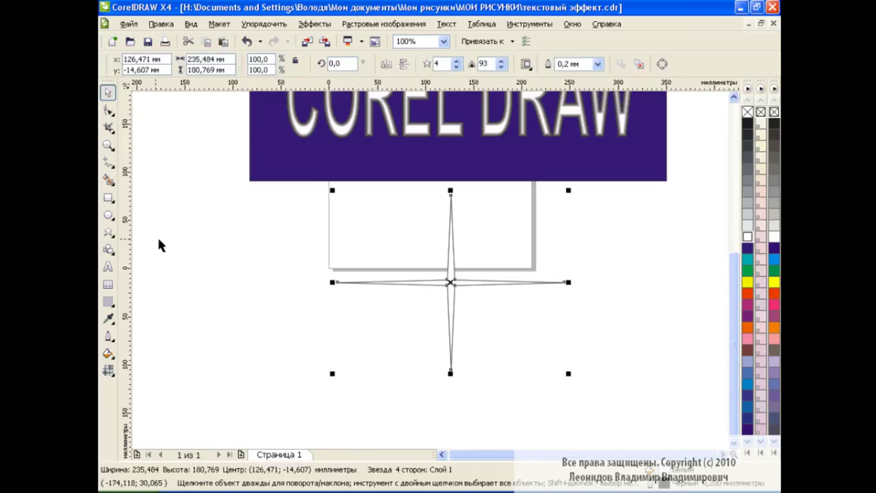
Draw a small circle beside the star sparkle
{"action": "left_click", "coordinate": [108, 215]}
{"action": "left_click_drag", "start_coordinate": [294, 233], "coordinate": [314, 261]}
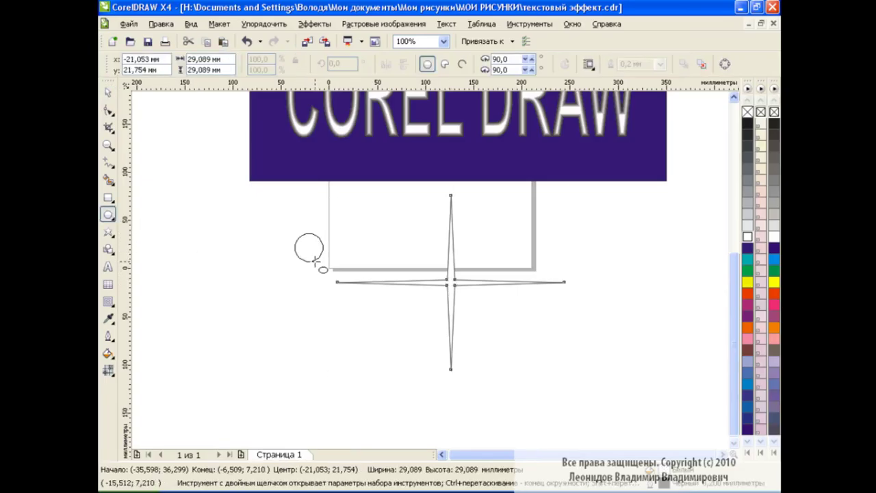
{"action": "left_click", "coordinate": [110, 93]}
Centre the circle on the star horizontally and vertically, then select the circle
{"action": "left_click", "coordinate": [448, 274], "text": "shift"}
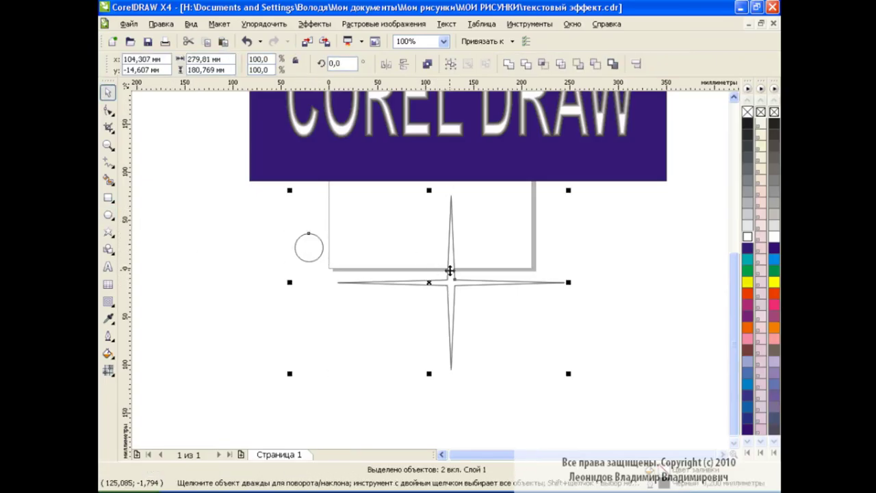
{"action": "left_click", "coordinate": [637, 64]}
{"action": "left_click", "coordinate": [449, 231]}
{"action": "left_click", "coordinate": [337, 270]}
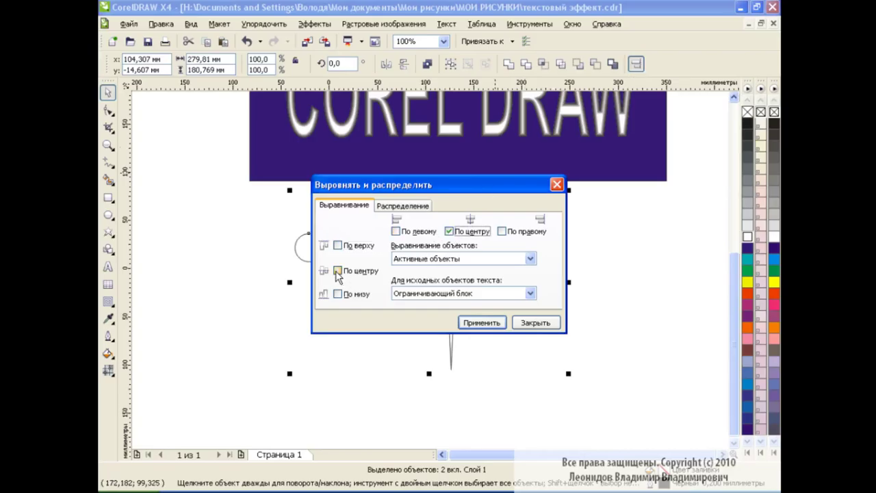
{"action": "left_click", "coordinate": [482, 322]}
{"action": "left_click", "coordinate": [535, 322]}
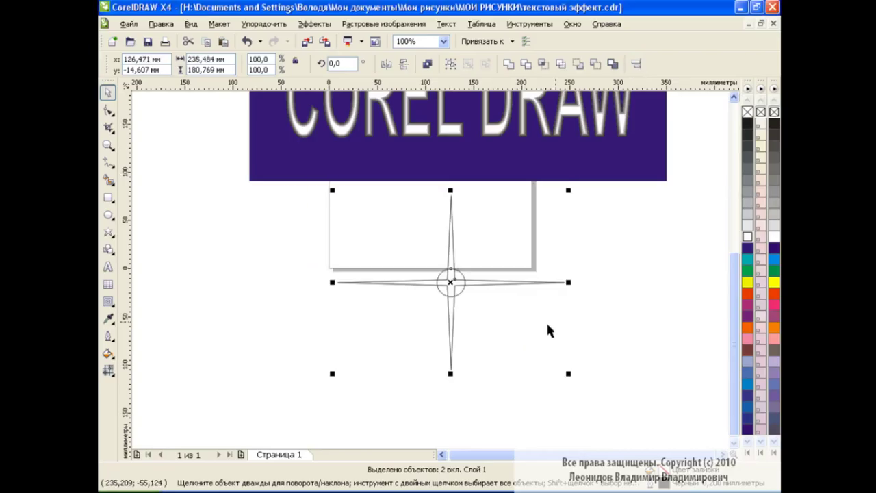
{"action": "left_click", "coordinate": [465, 280]}
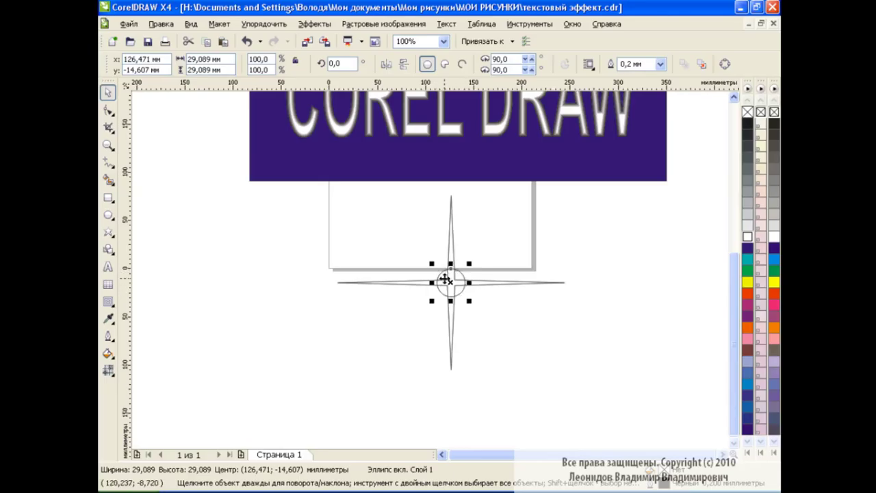
{"action": "left_click", "coordinate": [107, 370]}
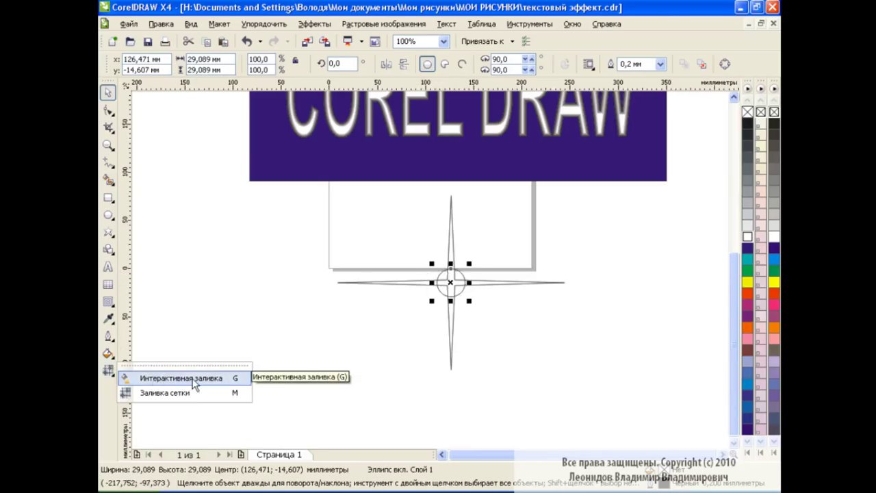
Give the centre circle a radial gradient fill from grey to white
{"action": "left_click", "coordinate": [167, 379]}
{"action": "left_click", "coordinate": [213, 64]}
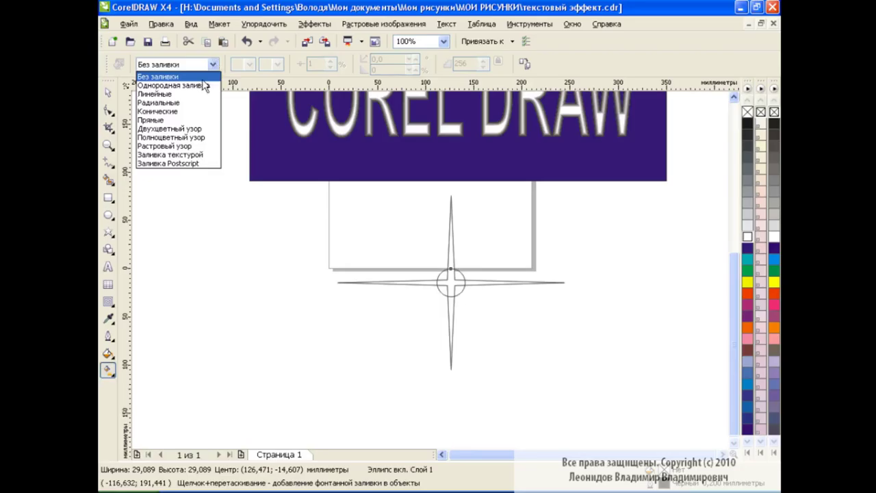
{"action": "left_click", "coordinate": [191, 104]}
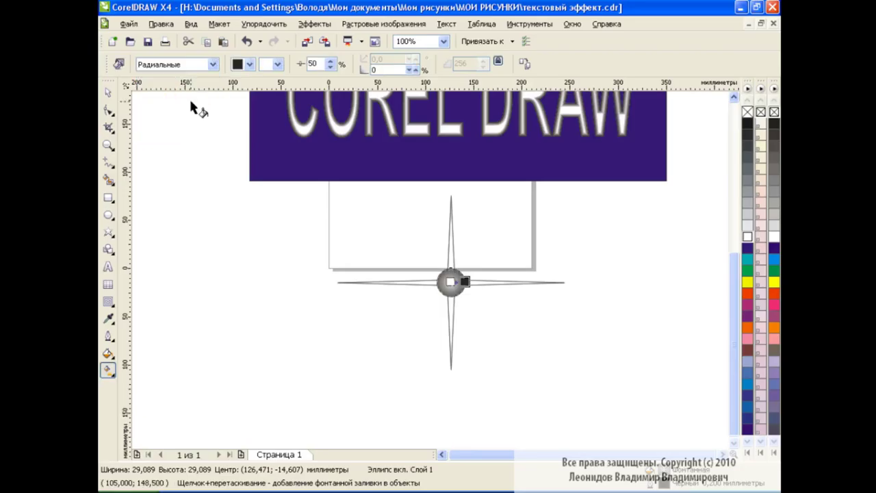
{"action": "left_click", "coordinate": [249, 64]}
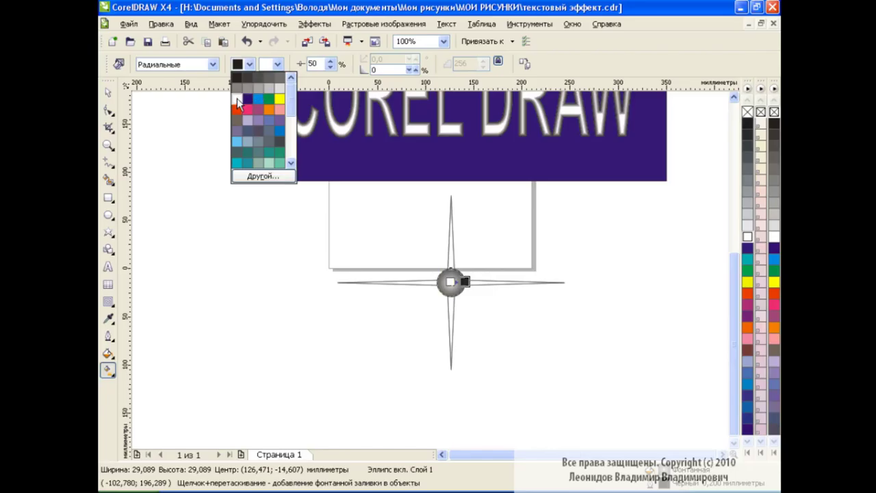
{"action": "left_click", "coordinate": [273, 91]}
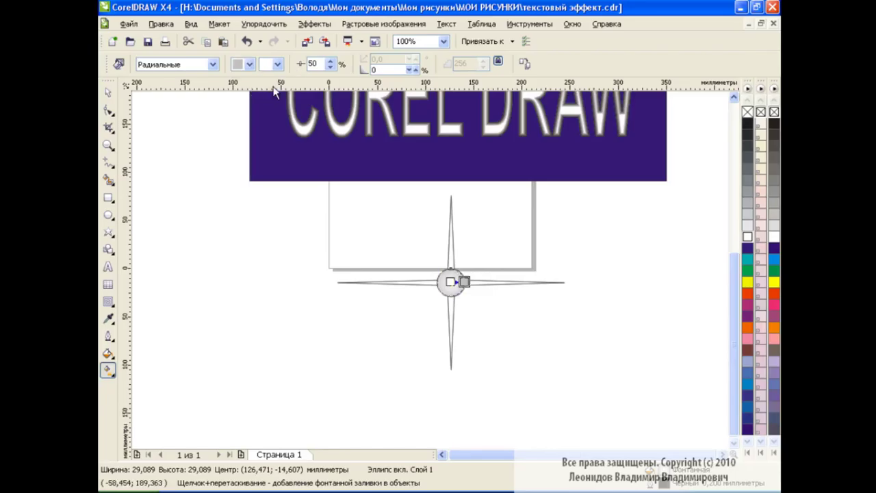
{"action": "left_click", "coordinate": [557, 307]}
{"action": "left_click", "coordinate": [452, 282]}
{"action": "left_click", "coordinate": [108, 95]}
{"action": "left_click", "coordinate": [521, 309]}
{"action": "left_click", "coordinate": [450, 281]}
{"action": "left_click", "coordinate": [108, 301]}
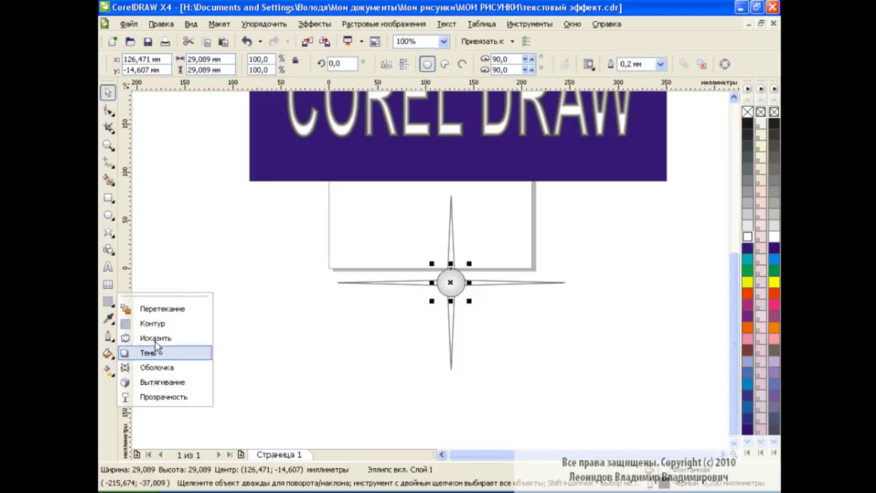
Fade the centre circle with a radial transparency, then select the star and circle together
{"action": "left_click", "coordinate": [182, 394]}
{"action": "left_click", "coordinate": [197, 63]}
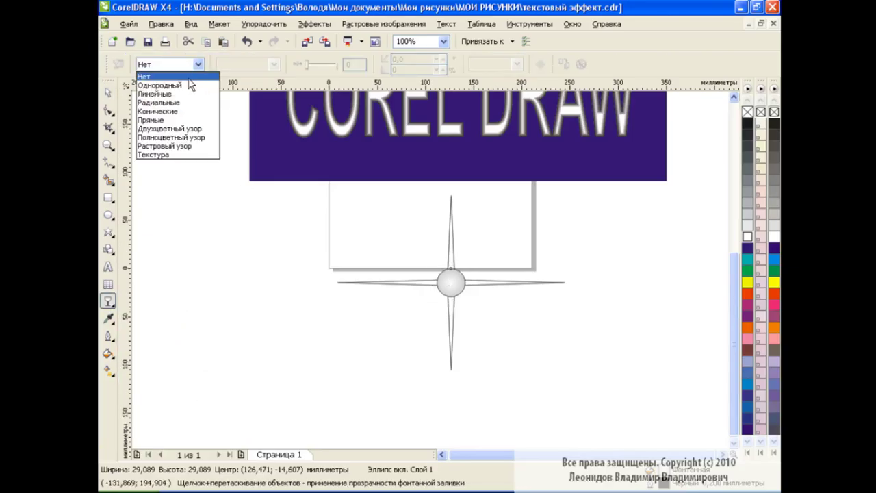
{"action": "left_click", "coordinate": [159, 103]}
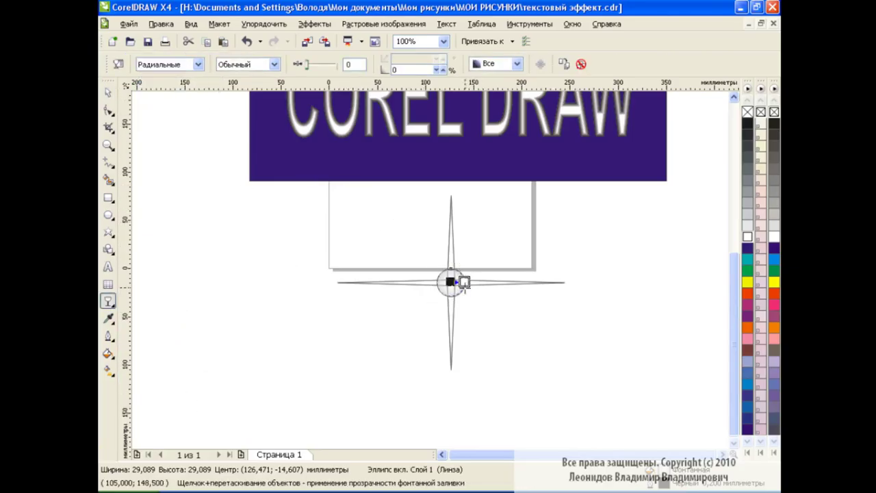
{"action": "left_click_drag", "start_coordinate": [464, 282], "coordinate": [469, 282]}
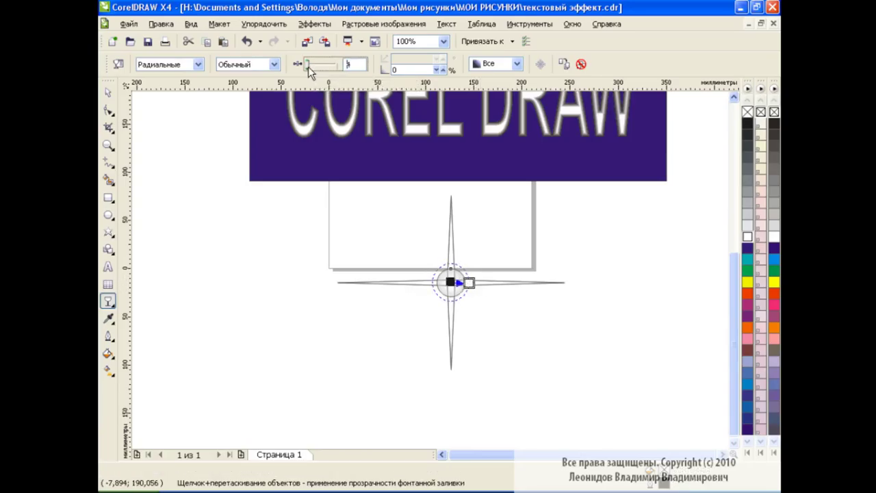
{"action": "left_click", "coordinate": [107, 92]}
{"action": "left_click_drag", "start_coordinate": [322, 190], "coordinate": [578, 401]}
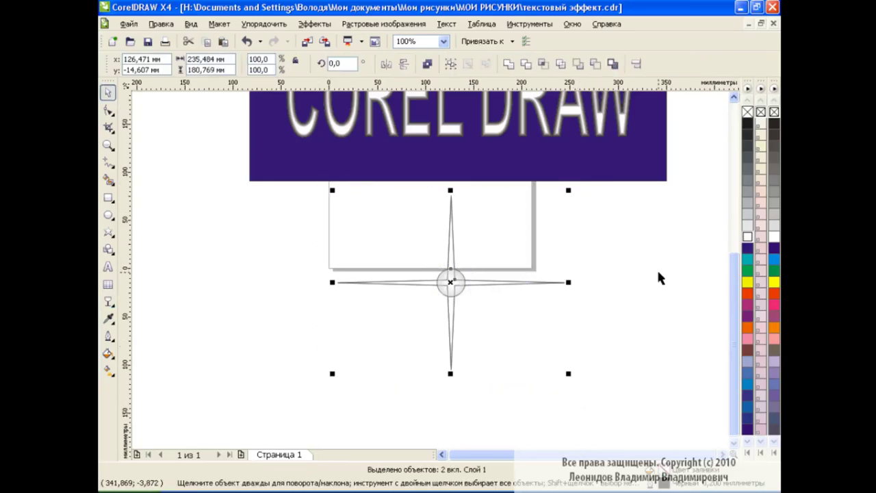
Remove the star's outline, group it with the circle, and scale the group to about 23%
{"action": "right_click", "coordinate": [748, 112]}
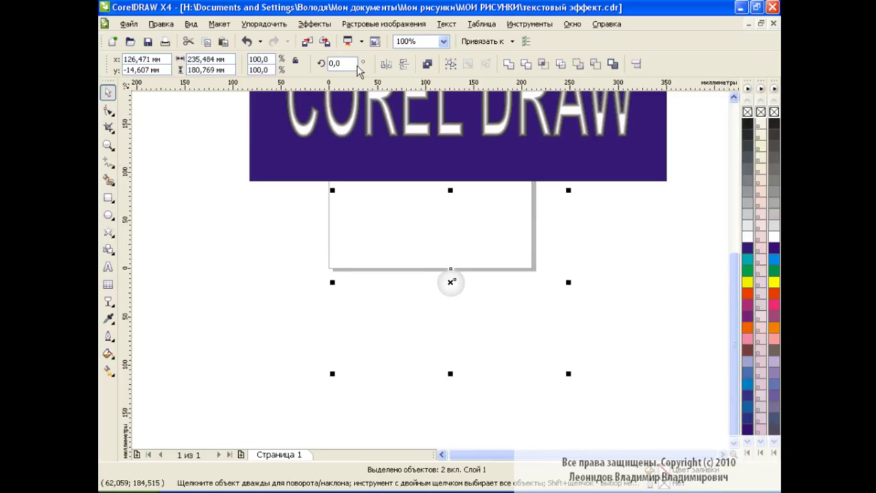
{"action": "left_click", "coordinate": [451, 63]}
{"action": "scroll", "coordinate": [734, 302], "scroll_direction": "up", "scroll_amount": 3}
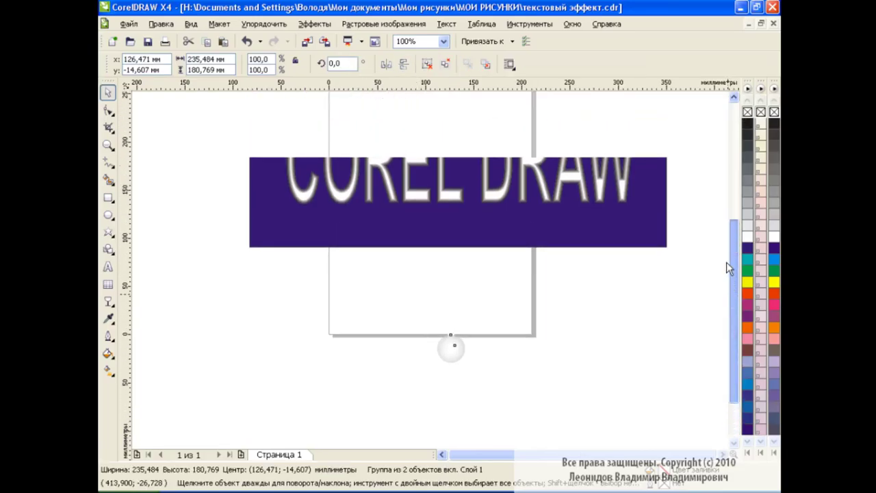
{"action": "left_click_drag", "start_coordinate": [568, 438], "coordinate": [432, 304]}
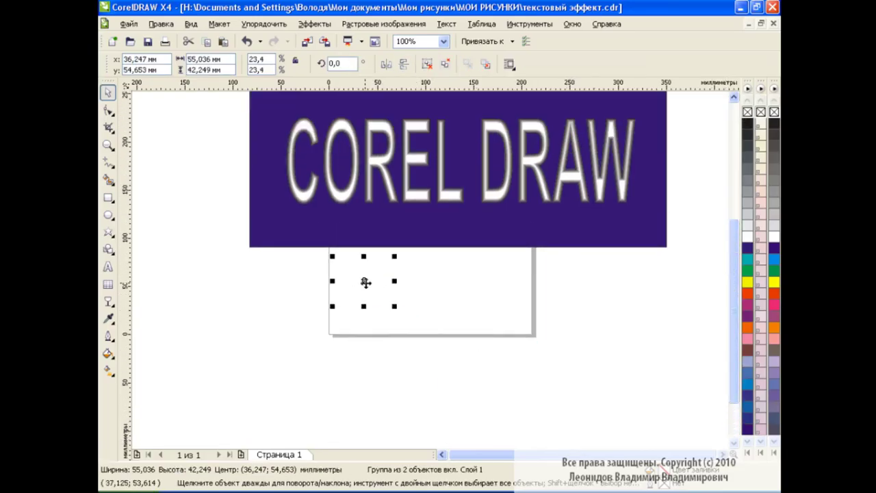
Place the sparkle at the C's top-left and drop a copy above the R
{"action": "left_click_drag", "start_coordinate": [363, 281], "coordinate": [320, 165]}
{"action": "scroll", "coordinate": [730, 244], "scroll_direction": "up", "scroll_amount": 2}
{"action": "scroll", "coordinate": [730, 244], "scroll_direction": "up", "scroll_amount": 4}
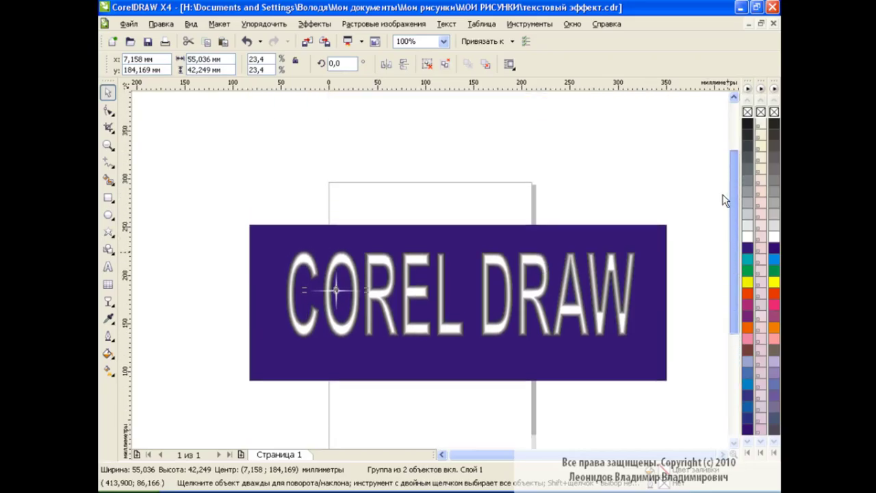
{"action": "left_click_drag", "start_coordinate": [334, 287], "coordinate": [294, 249]}
{"action": "left_click", "coordinate": [296, 251]}
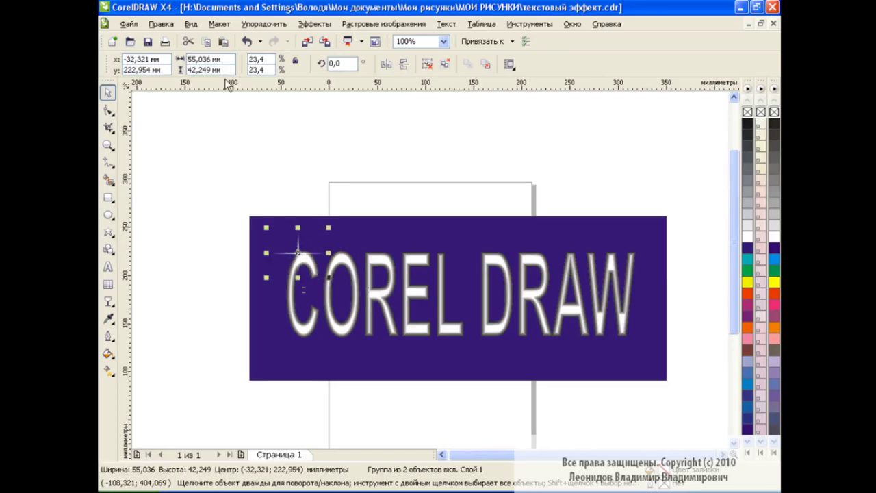
{"action": "mouse_move", "coordinate": [298, 252]}
{"action": "left_mouse_down"}
{"action": "mouse_move", "coordinate": [367, 252]}
{"action": "mouse_move", "coordinate": [381, 265]}
{"action": "mouse_move", "coordinate": [402, 252]}
{"action": "left_mouse_up"}
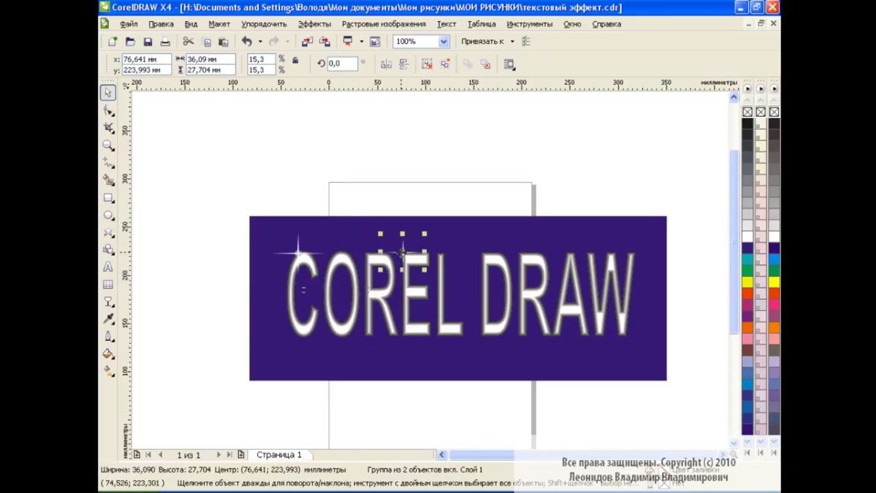
Drop sparkle copies below the O and R and at the C's top-left and lower-left
{"action": "left_click_drag", "start_coordinate": [402, 252], "coordinate": [373, 337]}
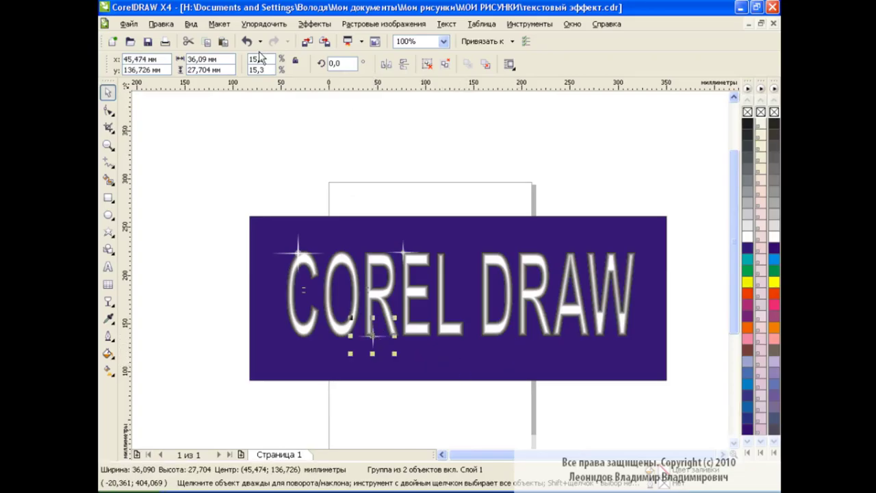
{"action": "key", "text": "Tab"}
{"action": "left_click_drag", "start_coordinate": [403, 252], "coordinate": [313, 278]}
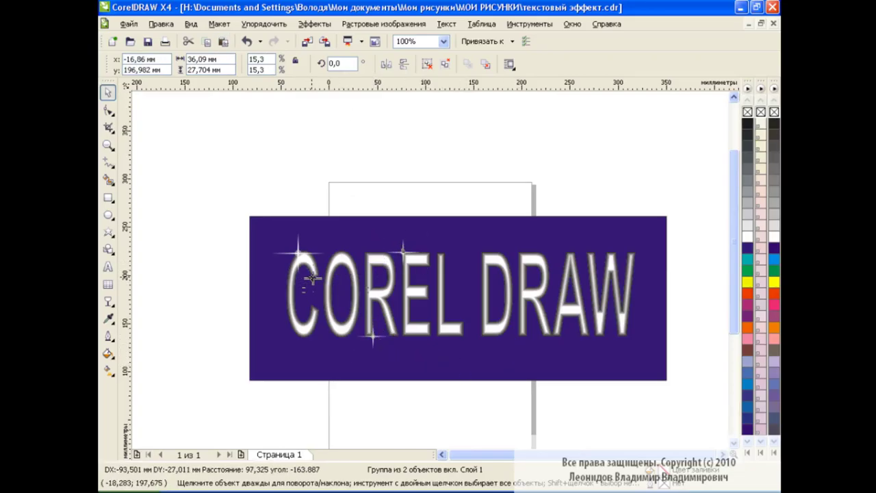
{"action": "key", "text": "Tab"}
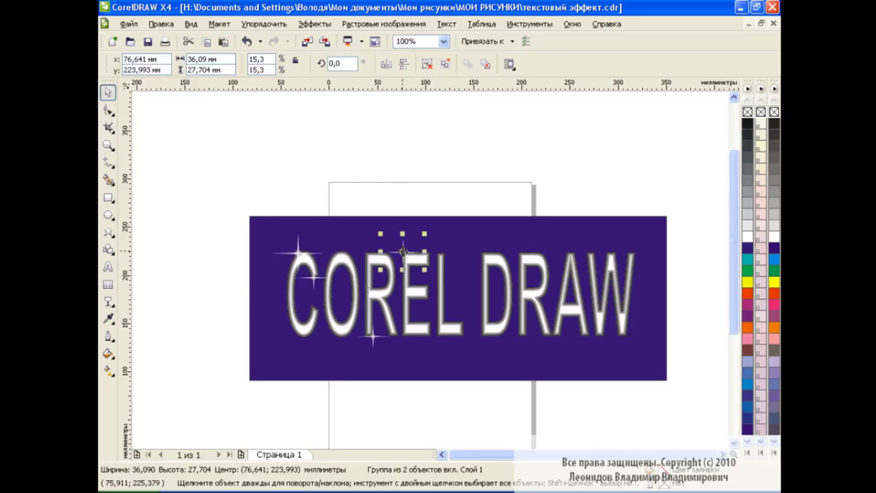
{"action": "left_click_drag", "start_coordinate": [403, 252], "coordinate": [318, 311]}
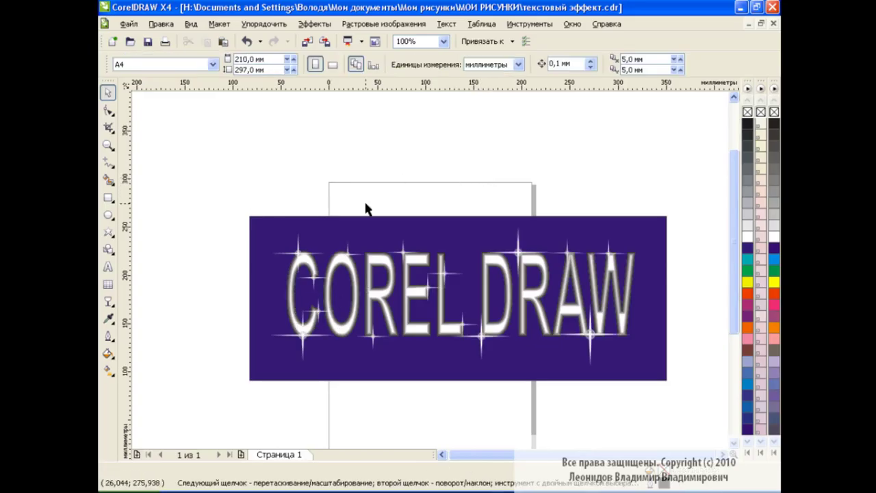
{"action": "left_click_drag", "start_coordinate": [731, 205], "coordinate": [731, 242]}
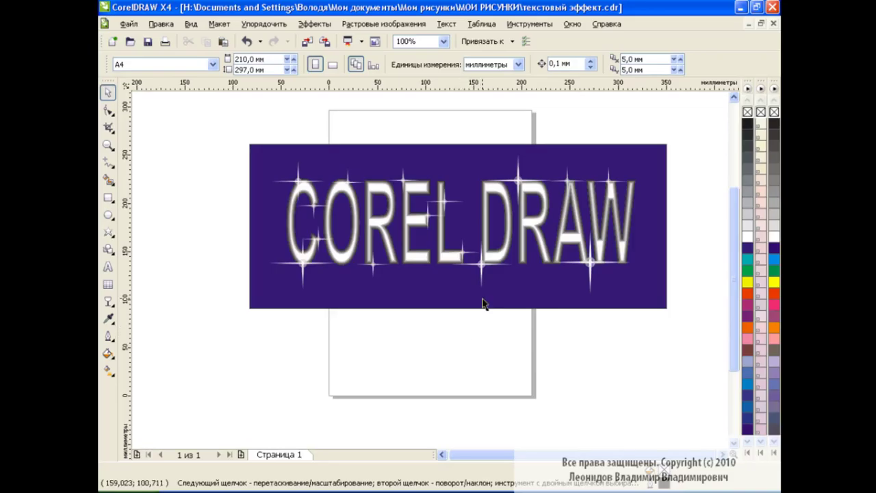
{"action": "left_click", "coordinate": [519, 181]}
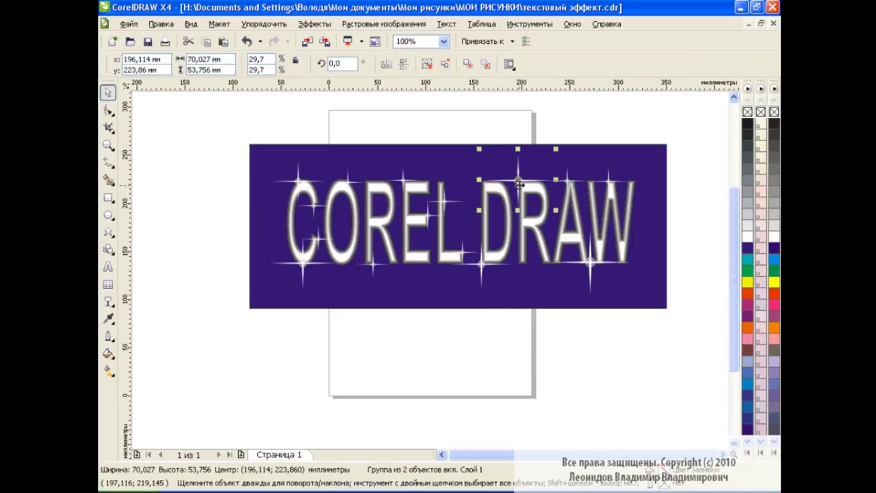
{"action": "left_click", "coordinate": [464, 325]}
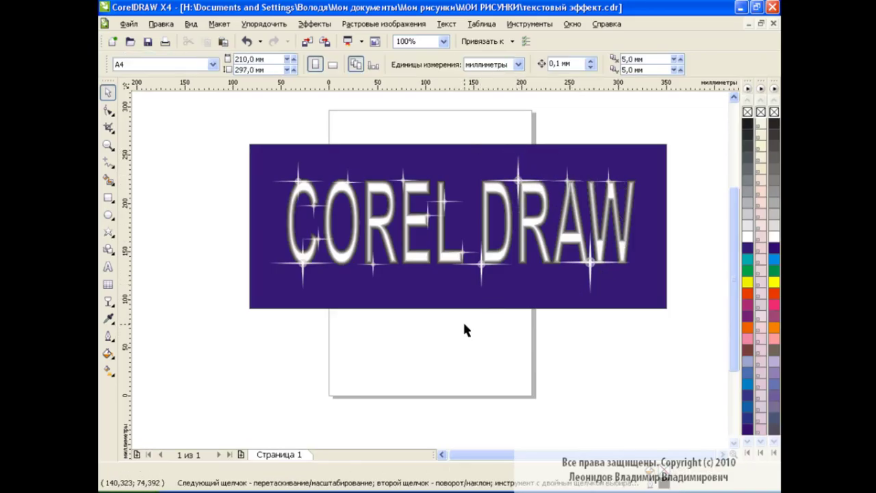